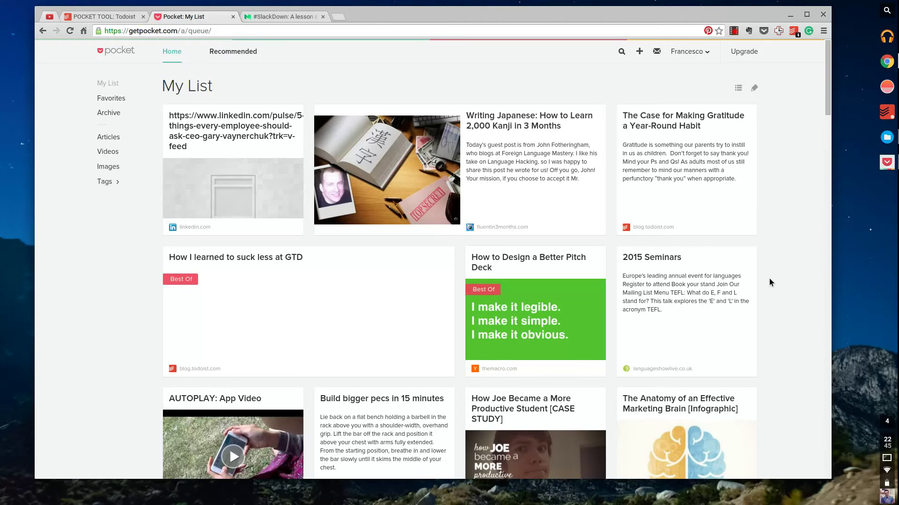
Save the Medium article '#SlackDown: A lesson in brand interaction.' to Pocket and reload My List to see it
scroll(768, 279, "down", 7)
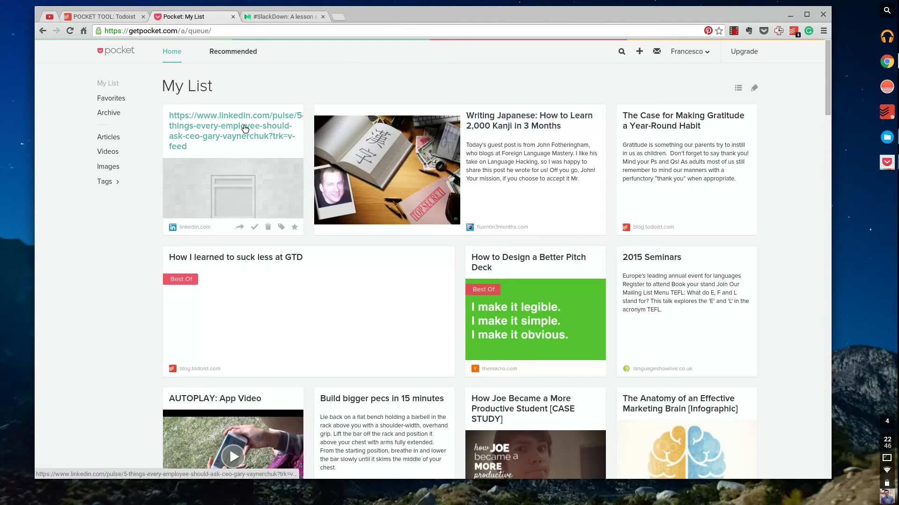
left_click(292, 16)
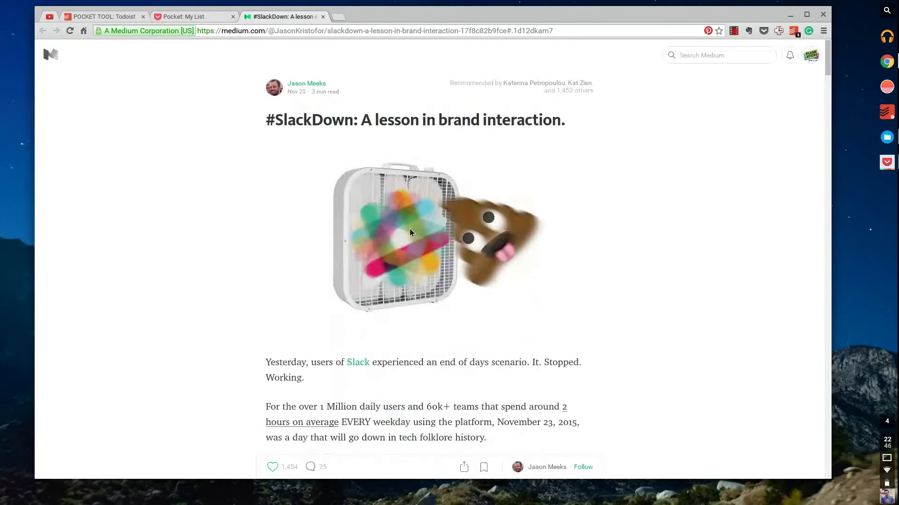
scroll(410, 233, "down", 3)
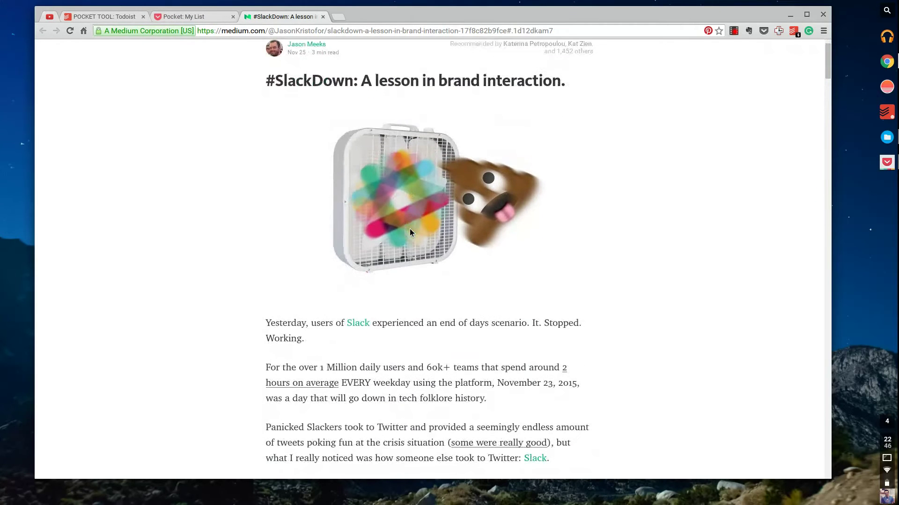
scroll(410, 232, "down", 10)
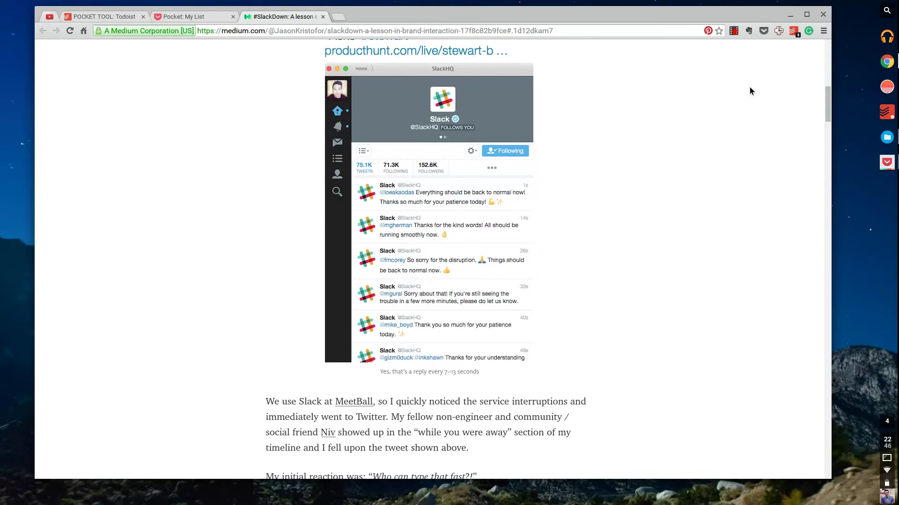
left_click(765, 32)
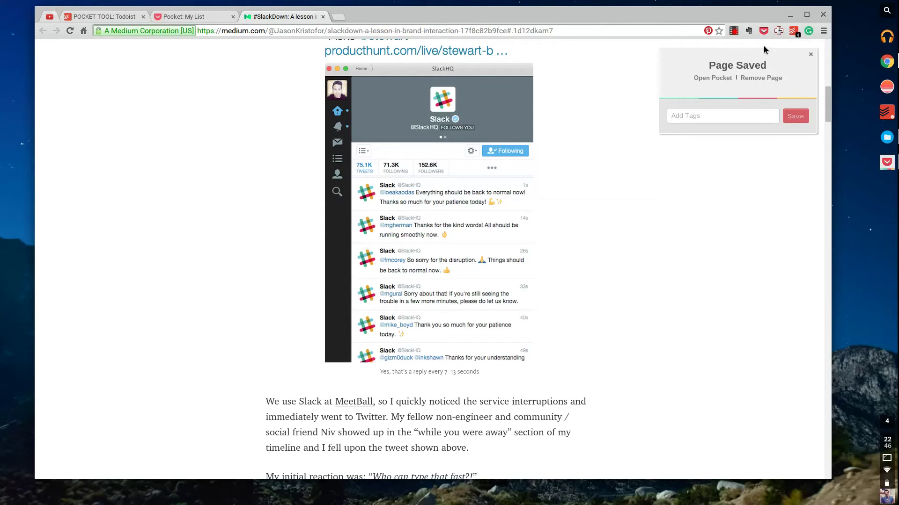
left_click(215, 16)
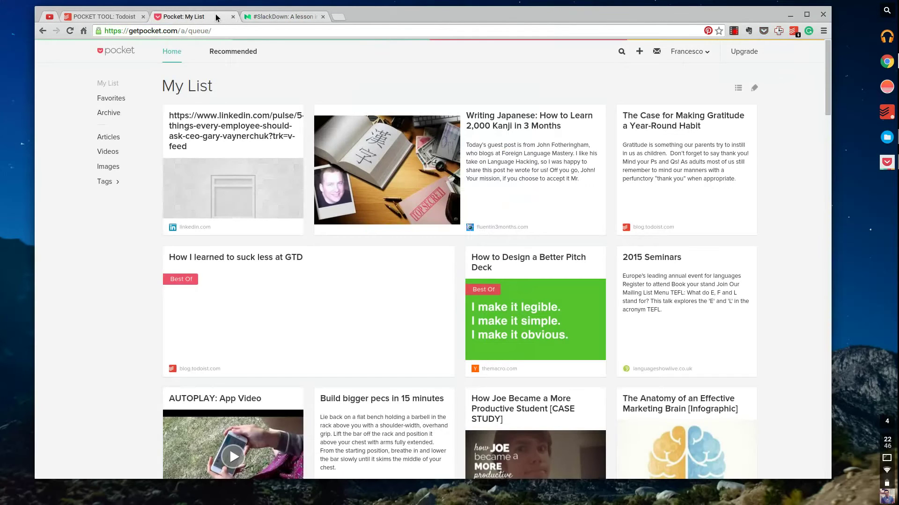
left_click(165, 56)
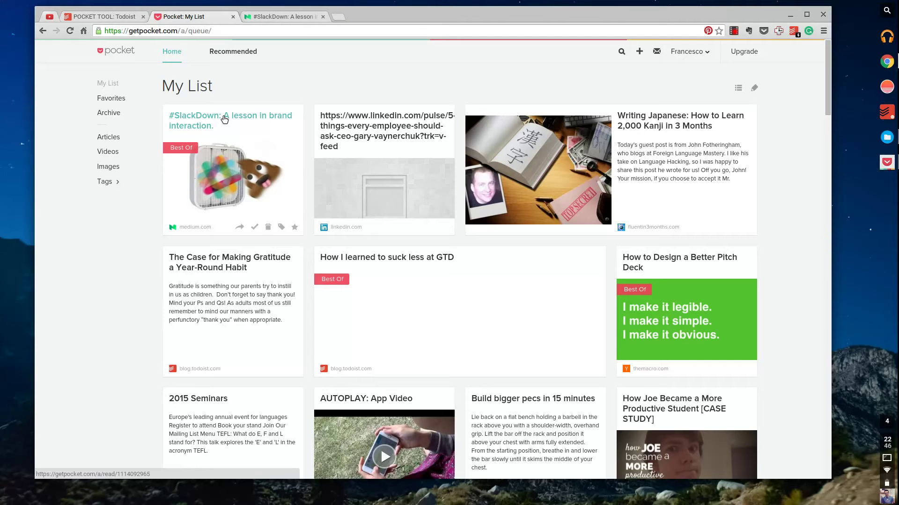
left_click(582, 131, "shift")
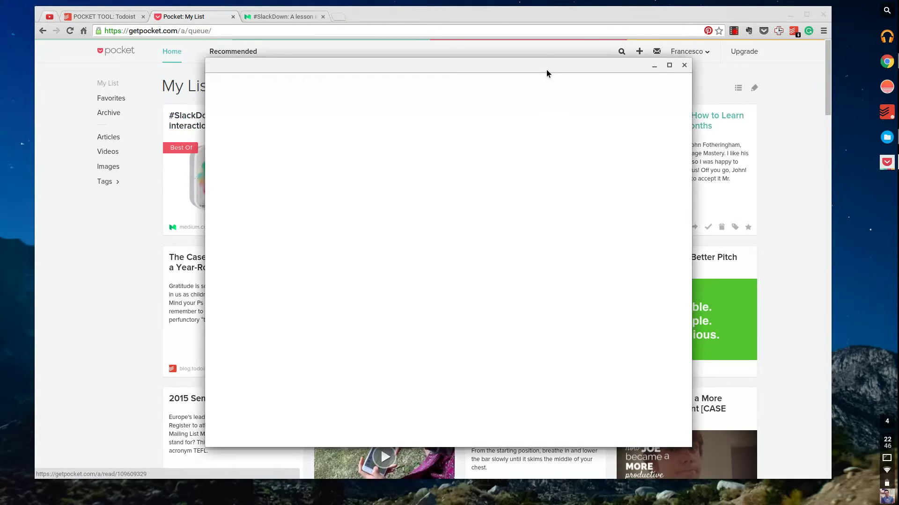
left_click_drag(540, 66, 434, 33)
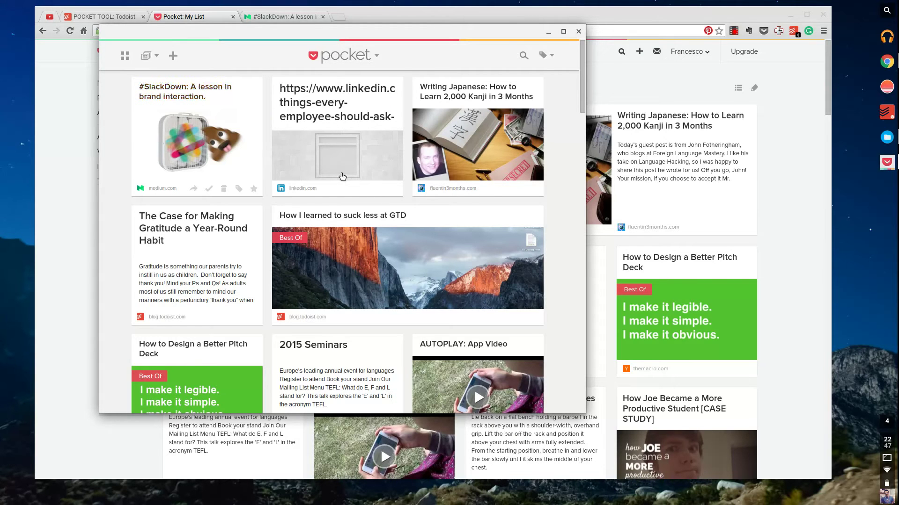
scroll(342, 177, "down", 10)
scroll(343, 176, "up", 10)
left_click(549, 32)
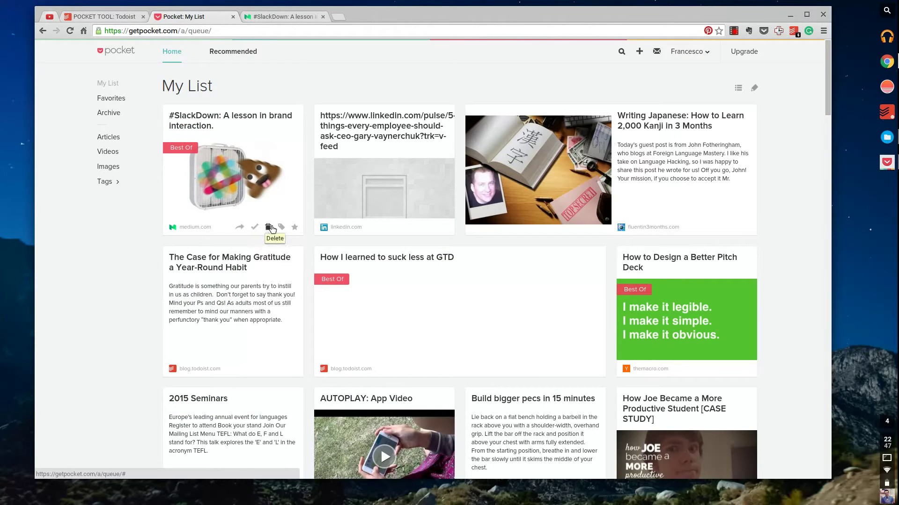
Star the #SlackDown article, tag it mustread, and filter the list to the mustread tag
left_click(294, 228)
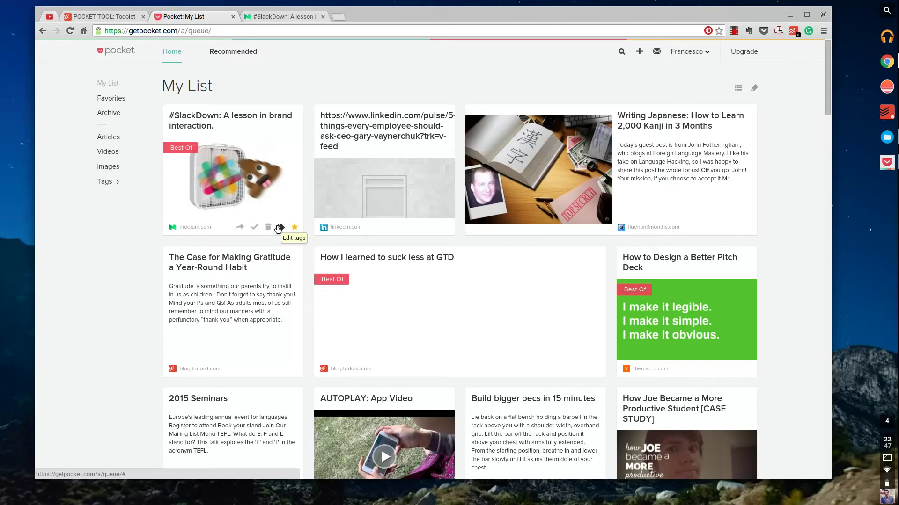
left_click(279, 227)
type("m")
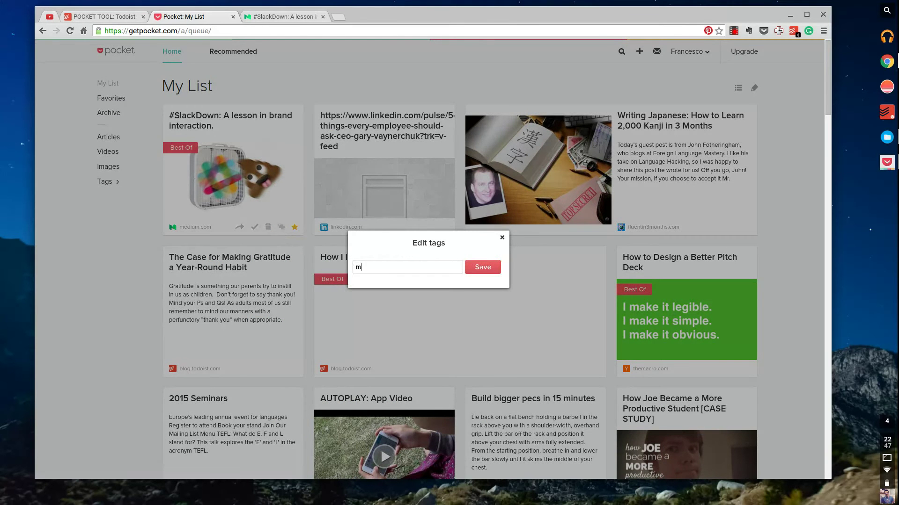
type("ust")
key("Down")
key("Return")
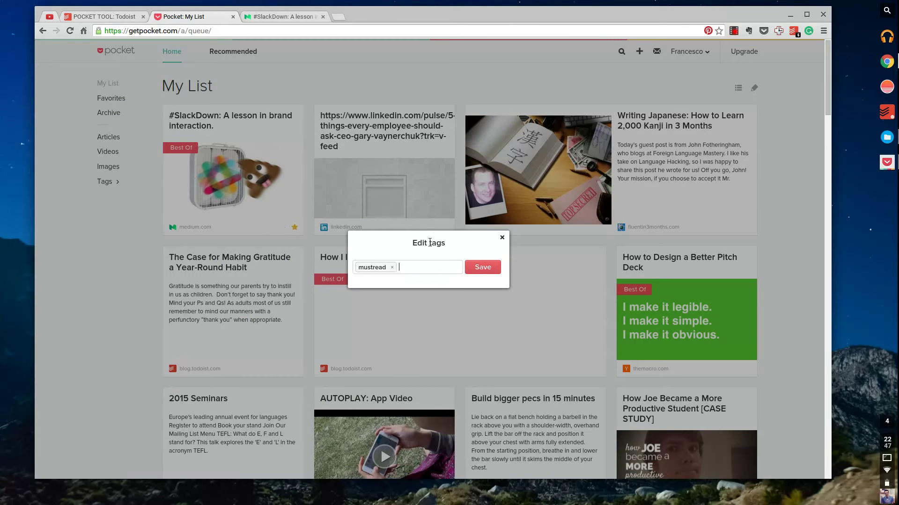
left_click(475, 270)
left_click(106, 181)
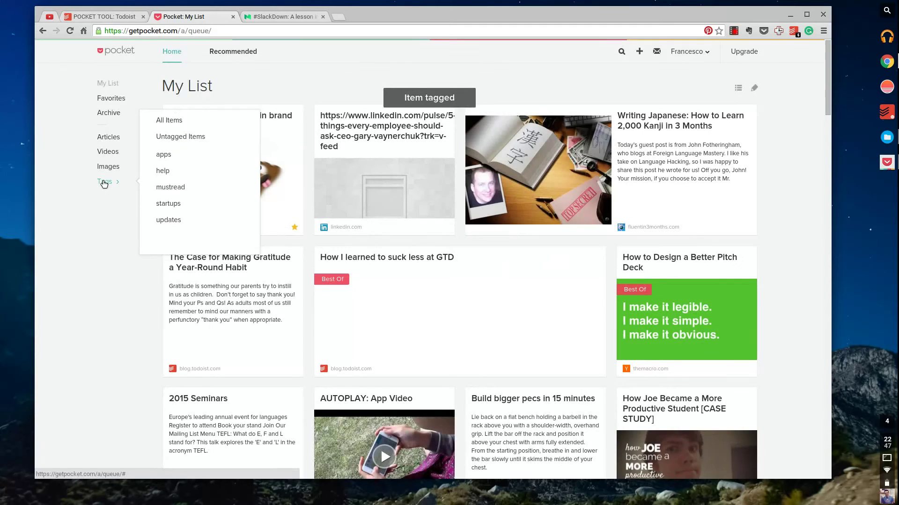
left_click(172, 189)
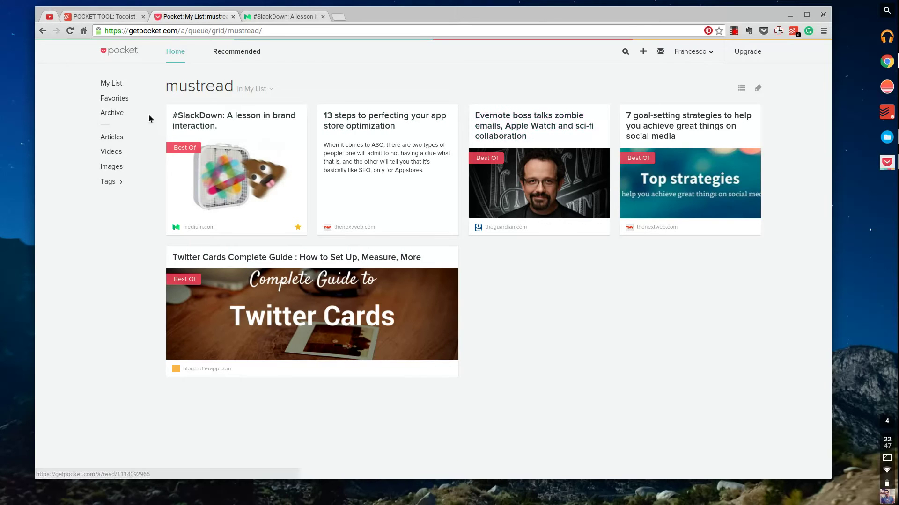
Browse the Recommended articles and the account menu, then return to the unfiltered My List
left_click(242, 52)
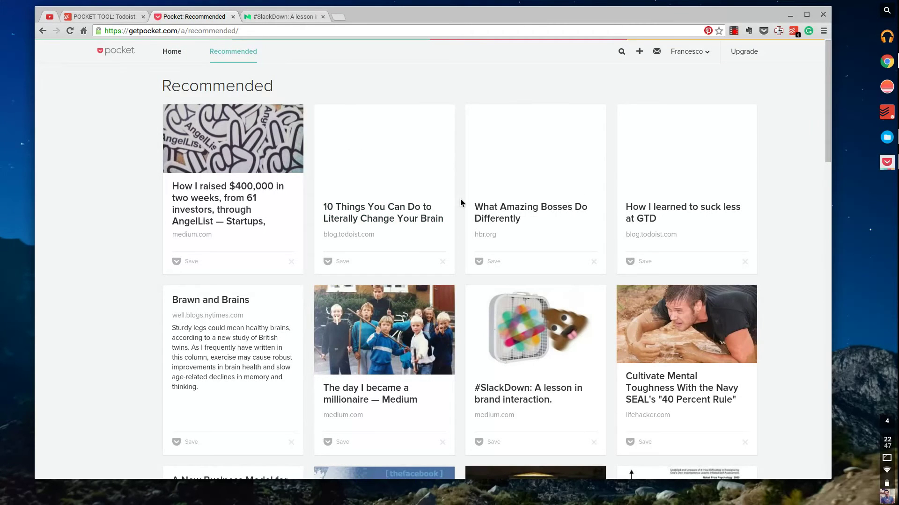
scroll(454, 300, "down", 5)
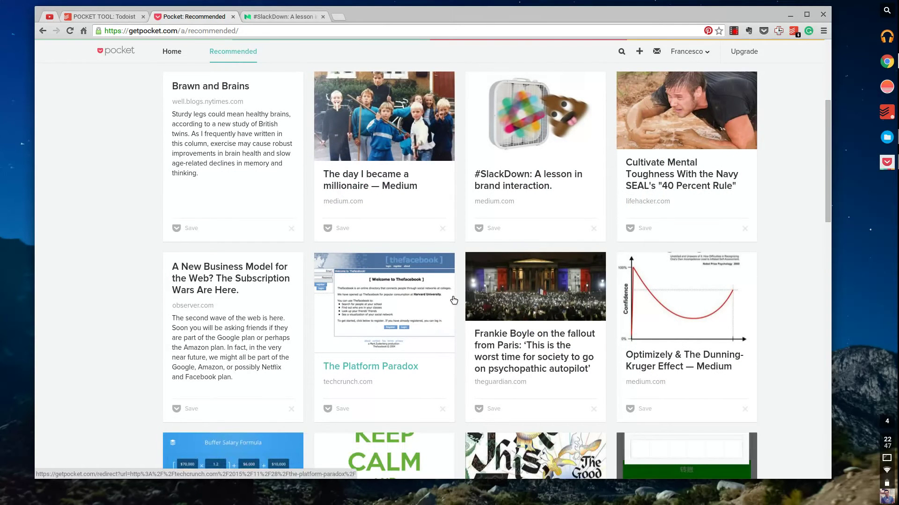
scroll(453, 300, "up", 5)
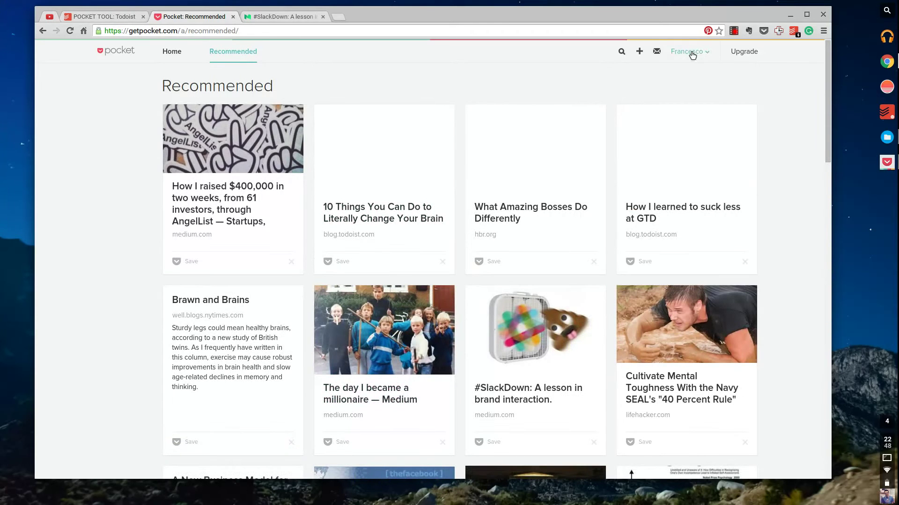
left_click(688, 52)
left_click(634, 84)
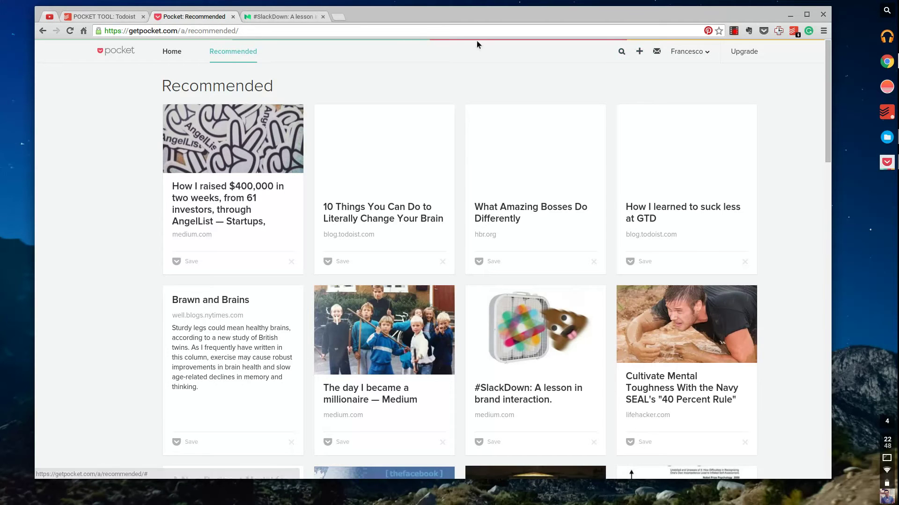
left_click(105, 51)
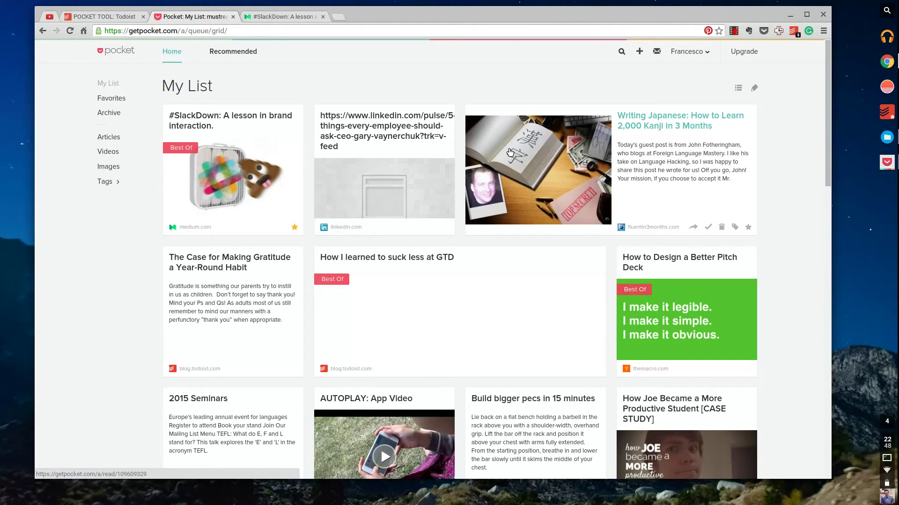
Switch My List to list view and back to cards, then open the account menu for Premium
left_click(738, 88)
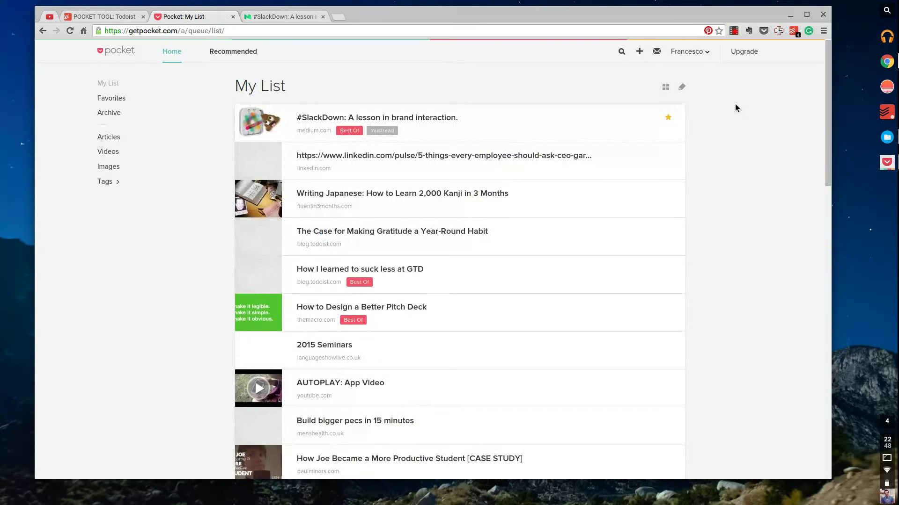
left_click(665, 88)
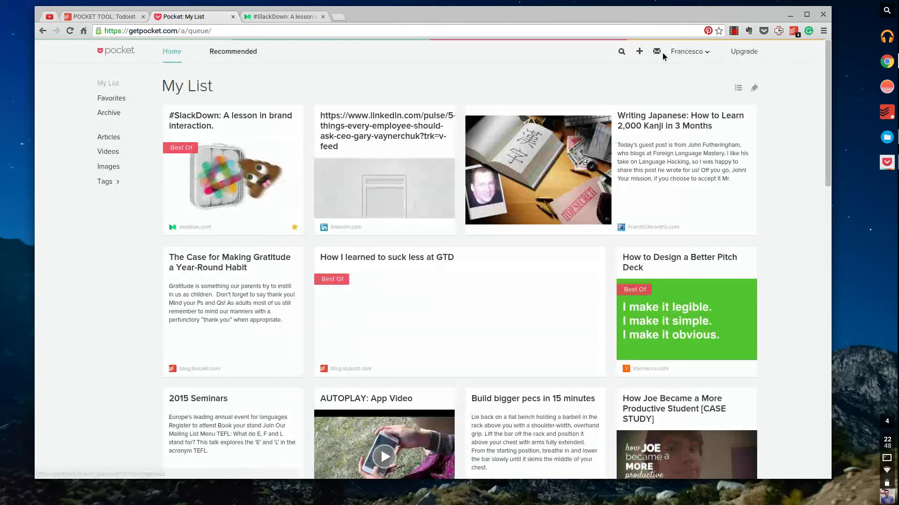
left_click(694, 54)
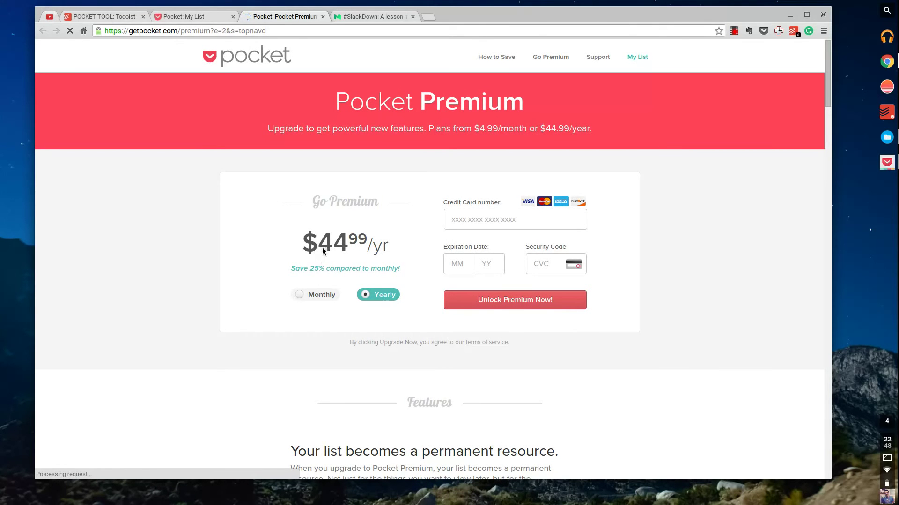
Compare the monthly and yearly Premium prices, leaving the yearly $44.99 plan shown
left_click(335, 294)
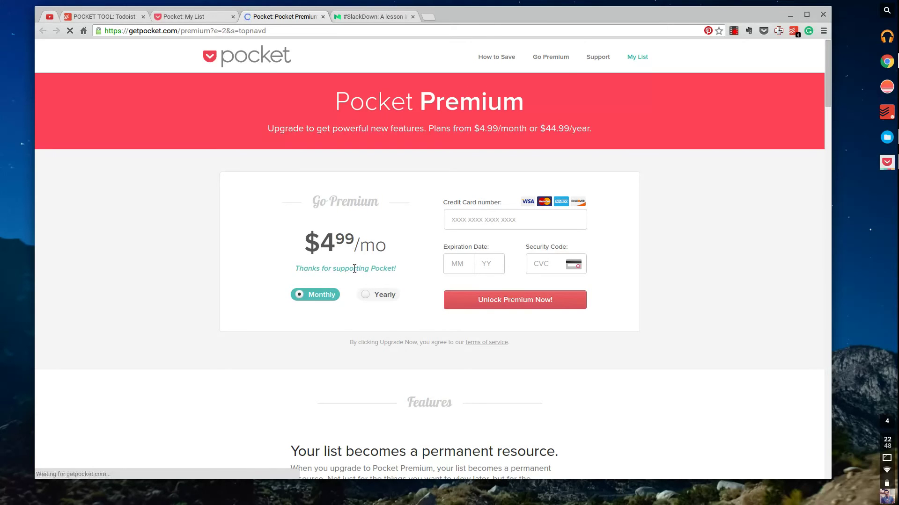
left_click(378, 295)
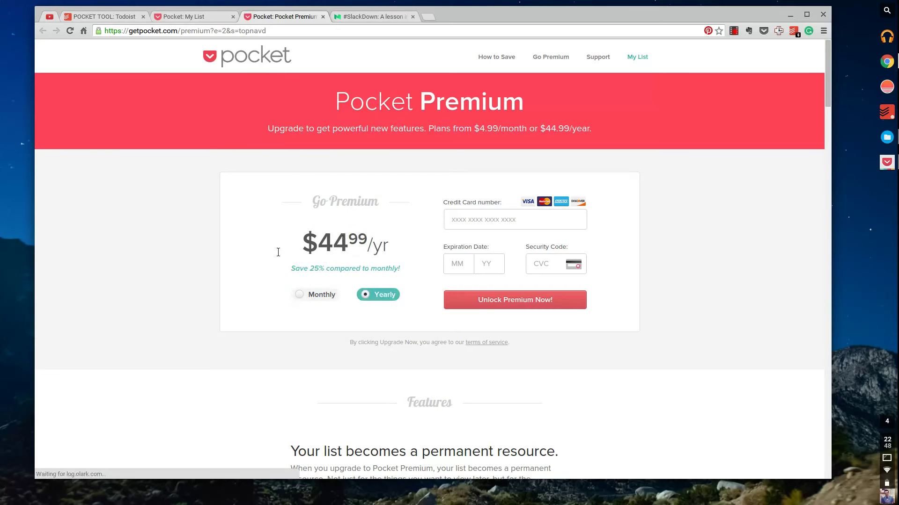
scroll(278, 255, "down", 8)
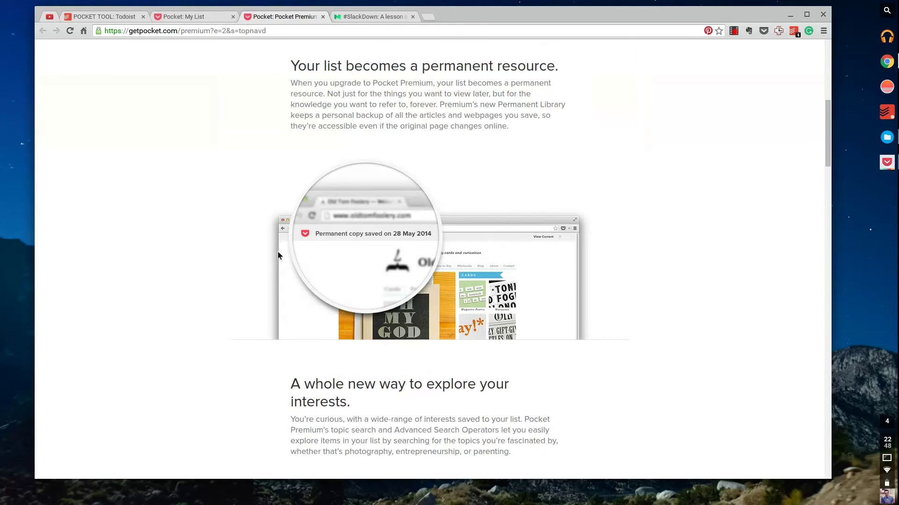
scroll(278, 255, "up", 1)
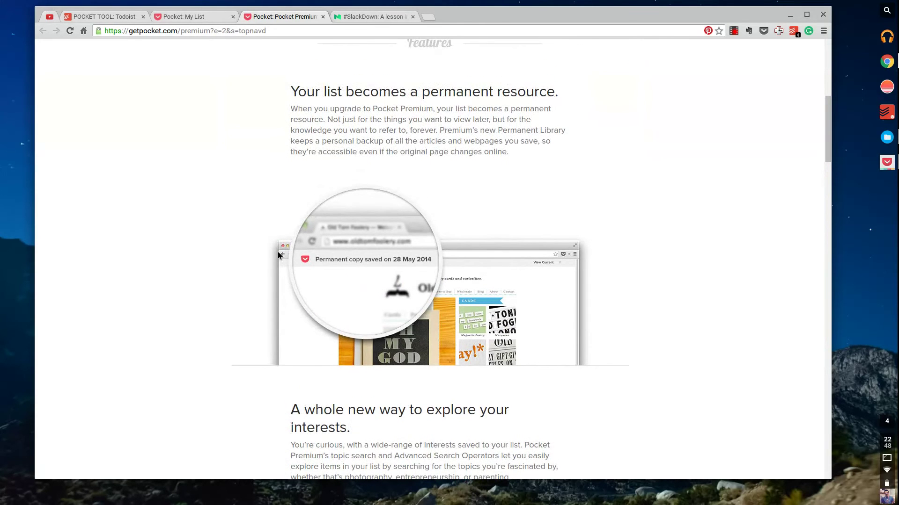
scroll(278, 255, "up", 1)
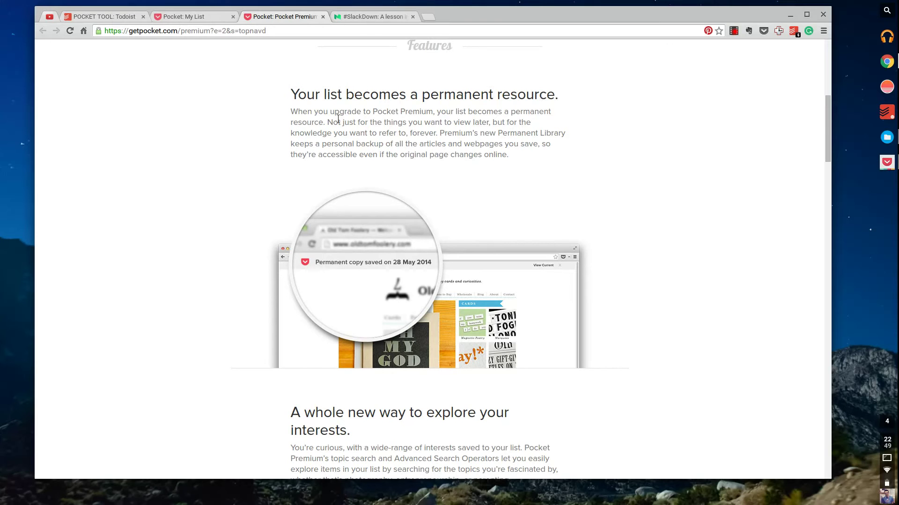
Scroll down to the Key Features comparison table, then go back to the Pocket home page
scroll(243, 126, "down", 6)
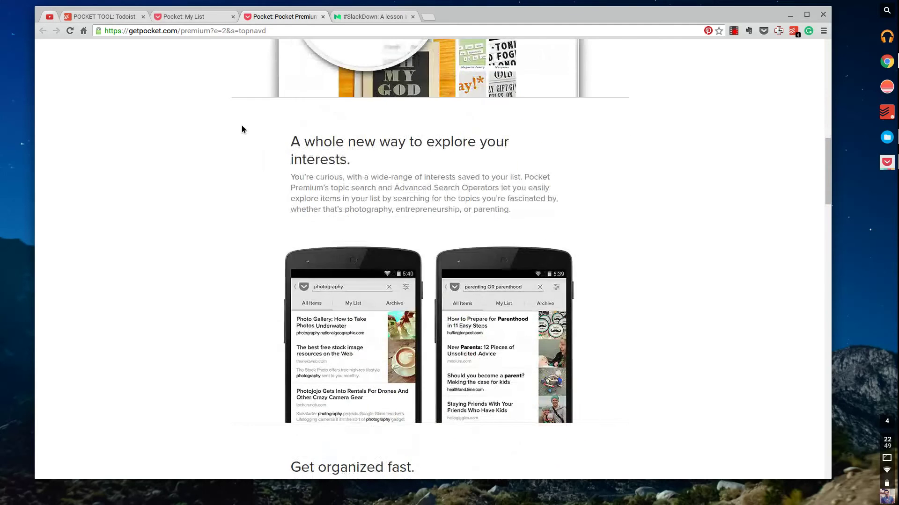
scroll(241, 126, "up", 3)
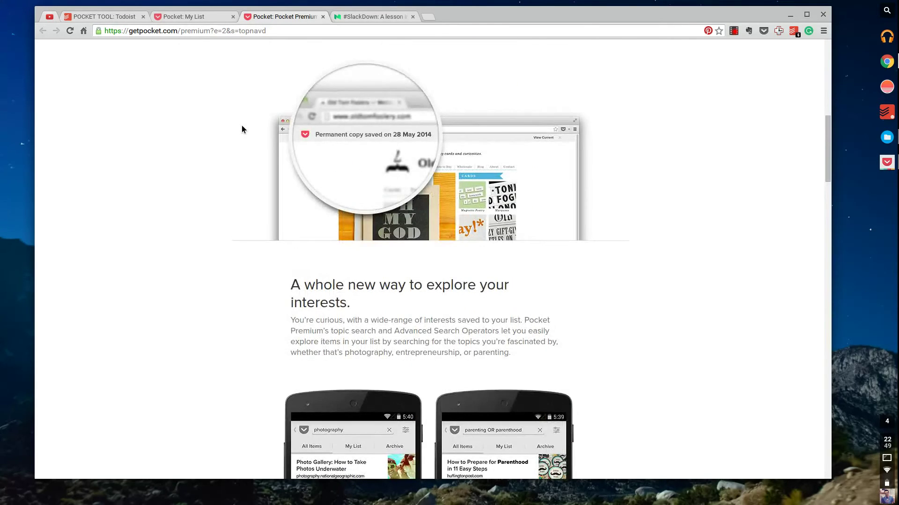
scroll(241, 125, "down", 4)
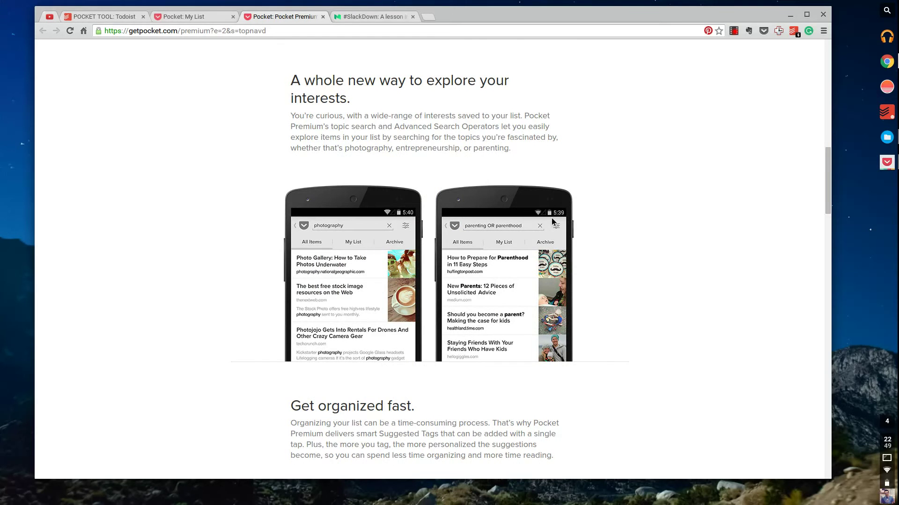
scroll(552, 220, "down", 7)
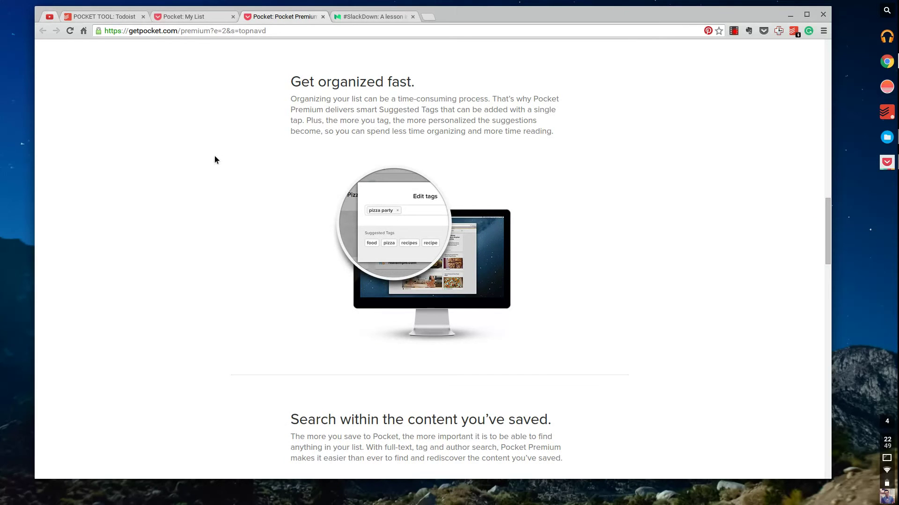
scroll(215, 156, "down", 6)
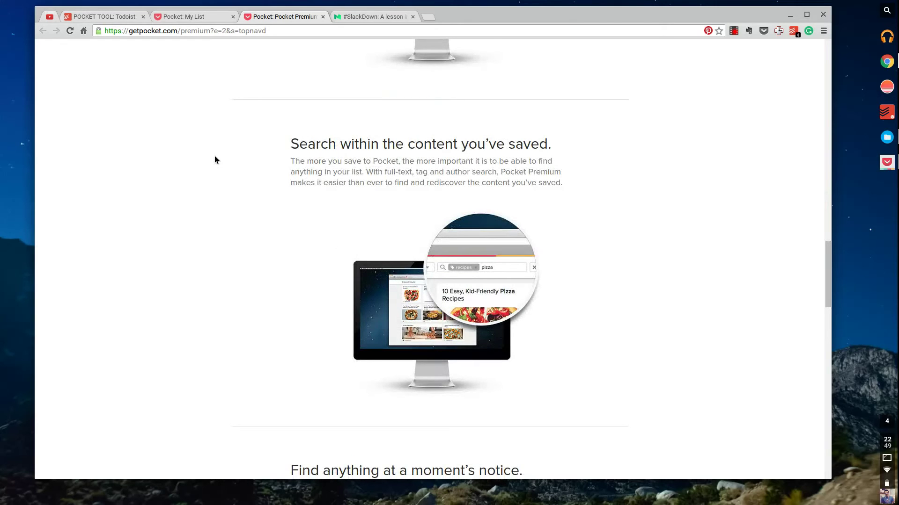
scroll(214, 157, "down", 1)
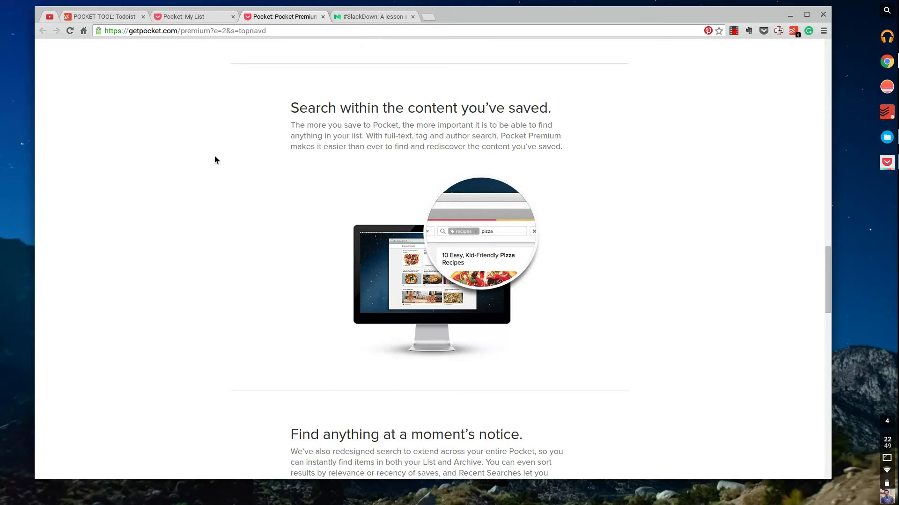
scroll(214, 160, "down", 3)
scroll(215, 160, "down", 7)
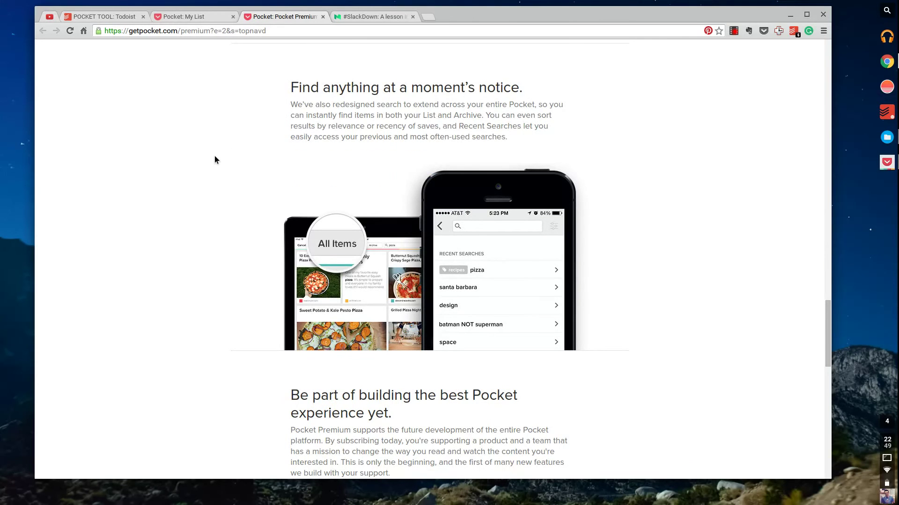
scroll(214, 160, "down", 15)
scroll(214, 160, "down", 4)
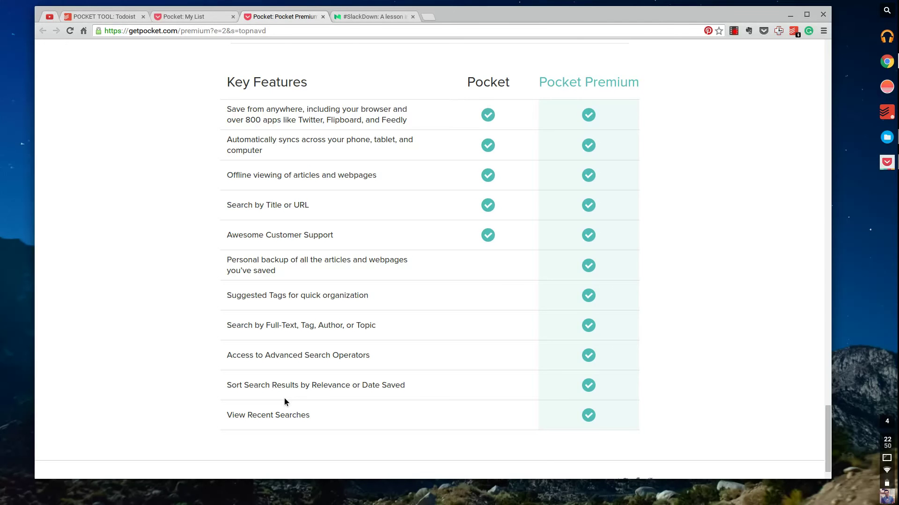
scroll(284, 401, "up", 20)
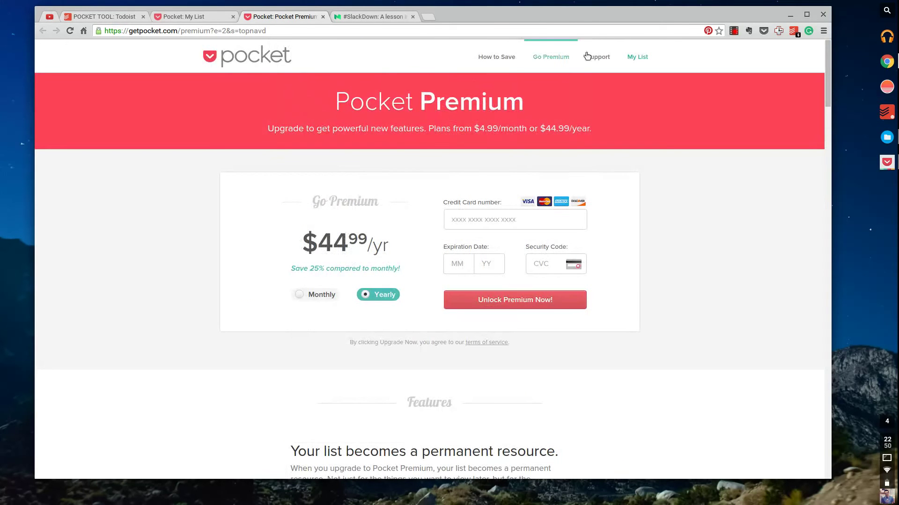
left_click(211, 68)
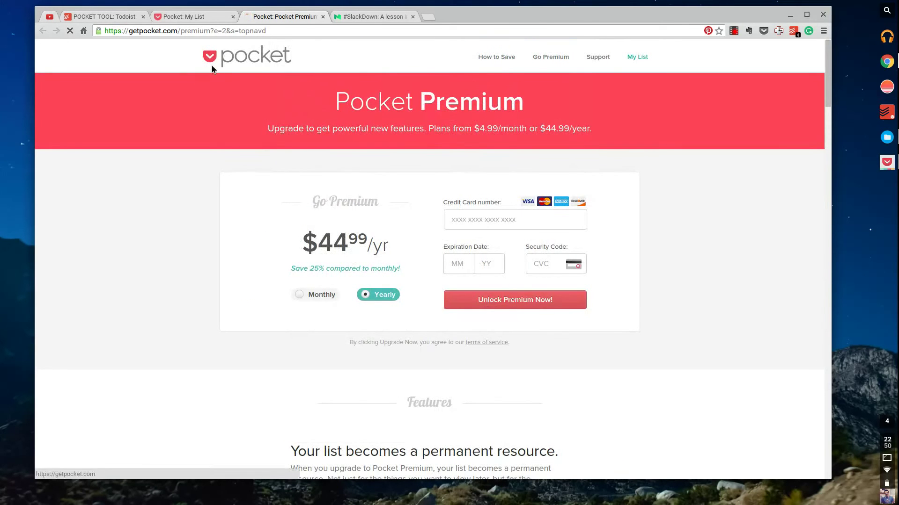
Close the SlackDown article tab and let My List load at getpocket.com/a/queue/
left_click(413, 17)
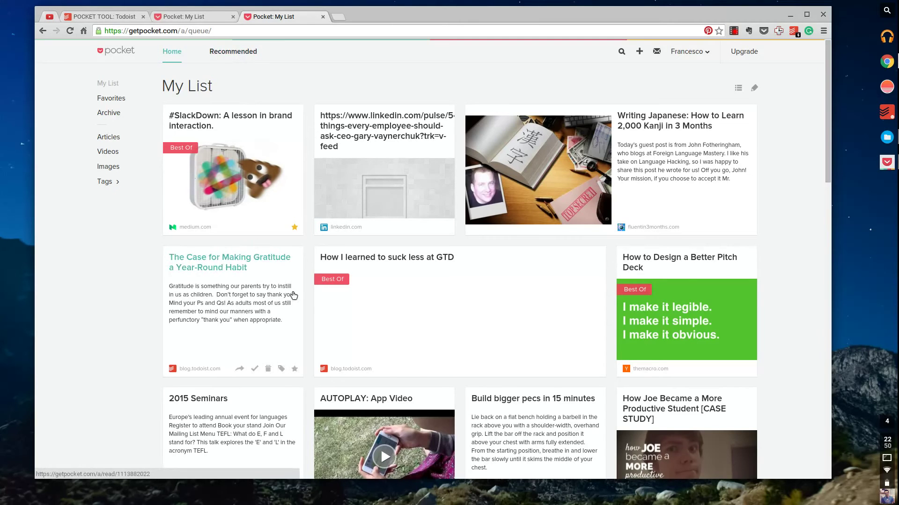
mouse_move(240, 372)
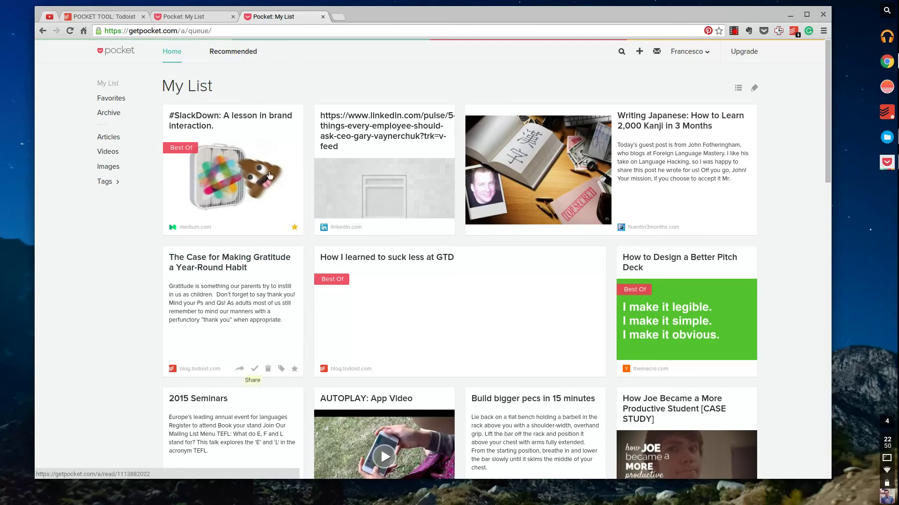
mouse_move(324, 173)
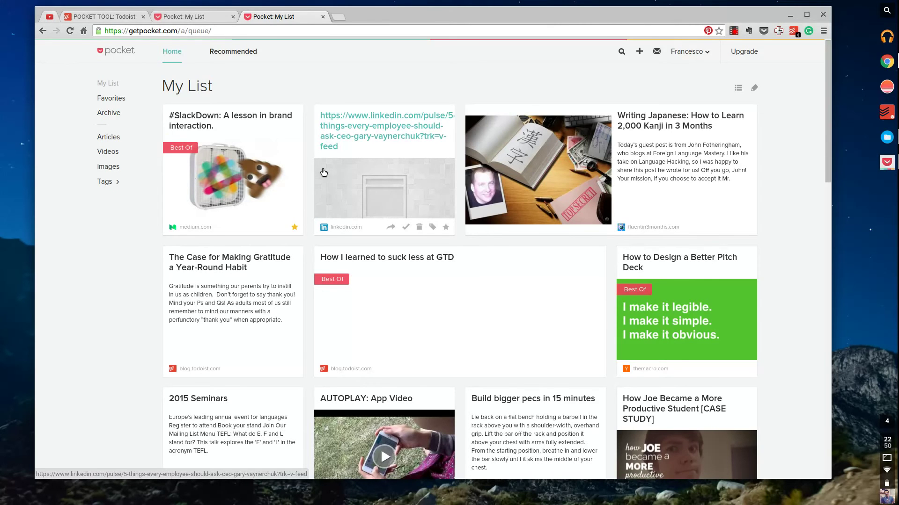
scroll(323, 172, "down", 15)
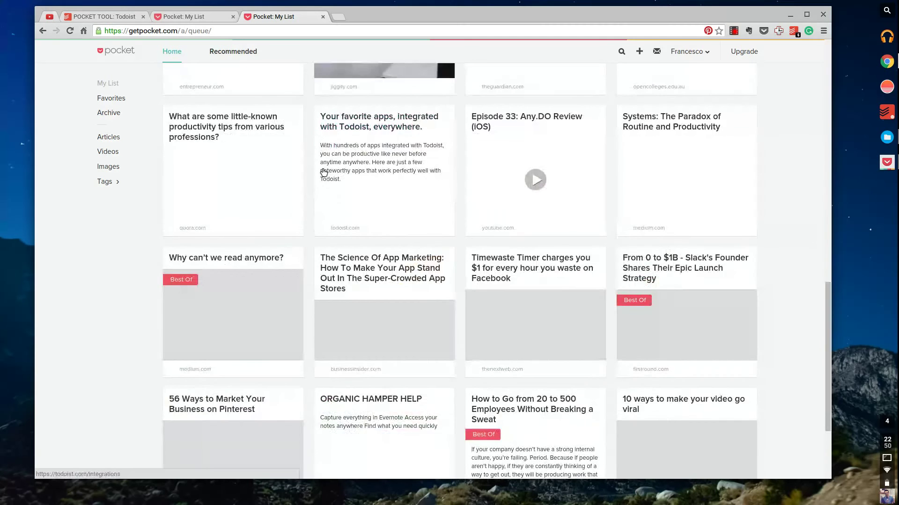
scroll(323, 172, "up", 15)
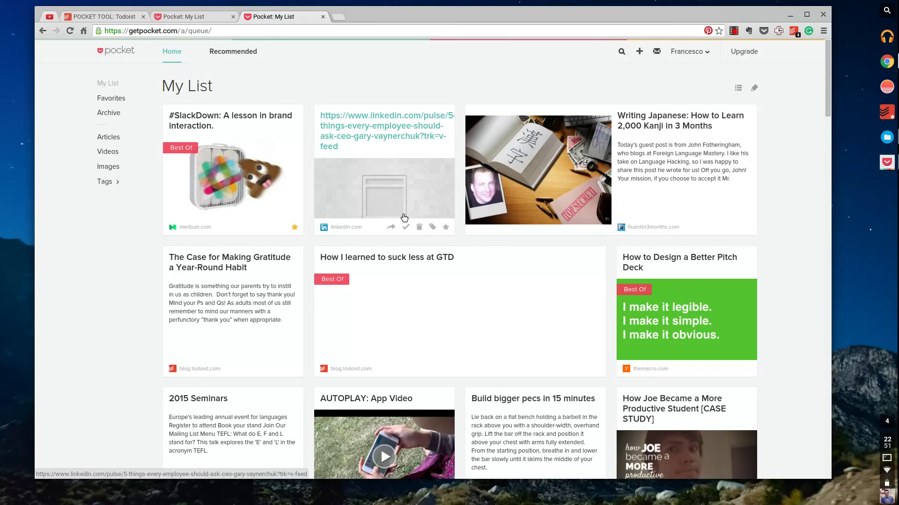
left_click(337, 16)
Go to ifttt.com and sign in using the saved account e-mail and password
type("iftt")
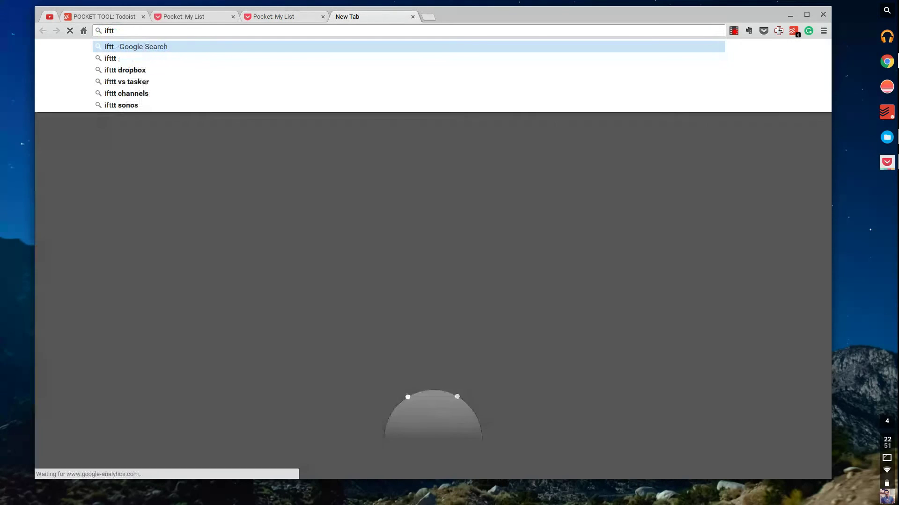
type("t.com")
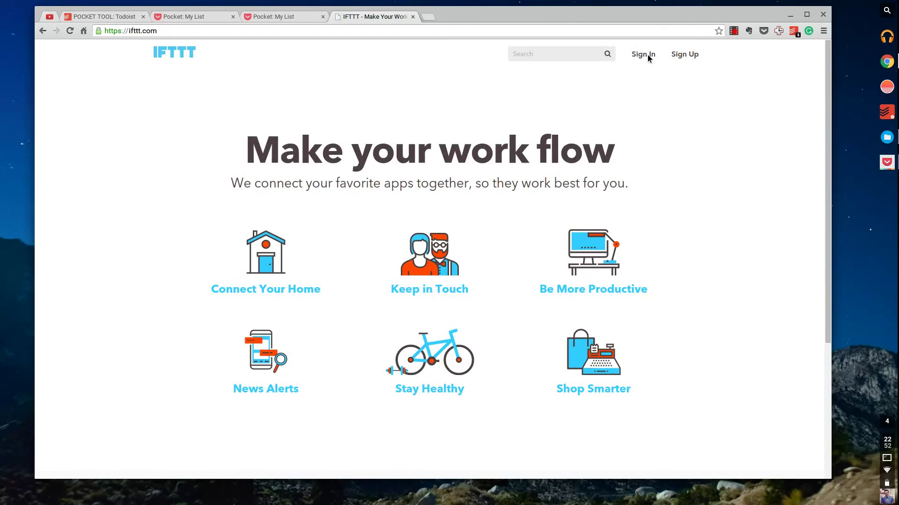
left_click(647, 54)
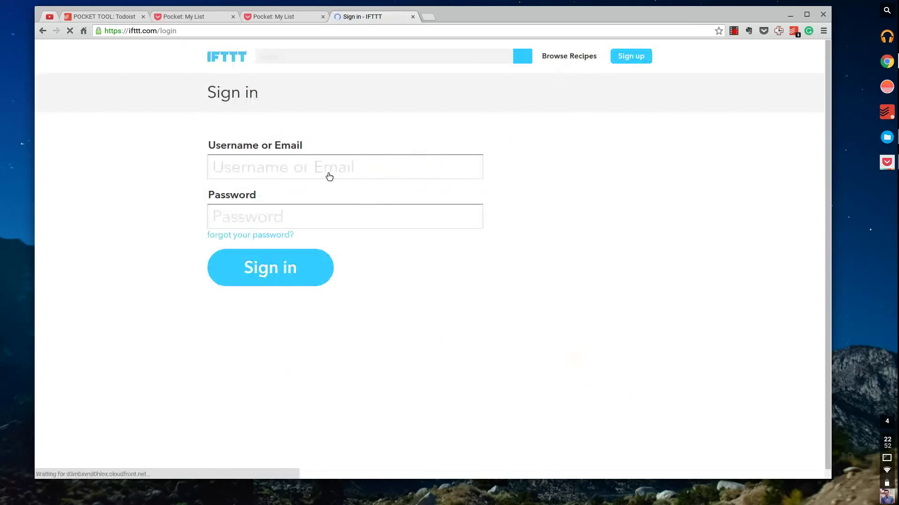
left_click(329, 176)
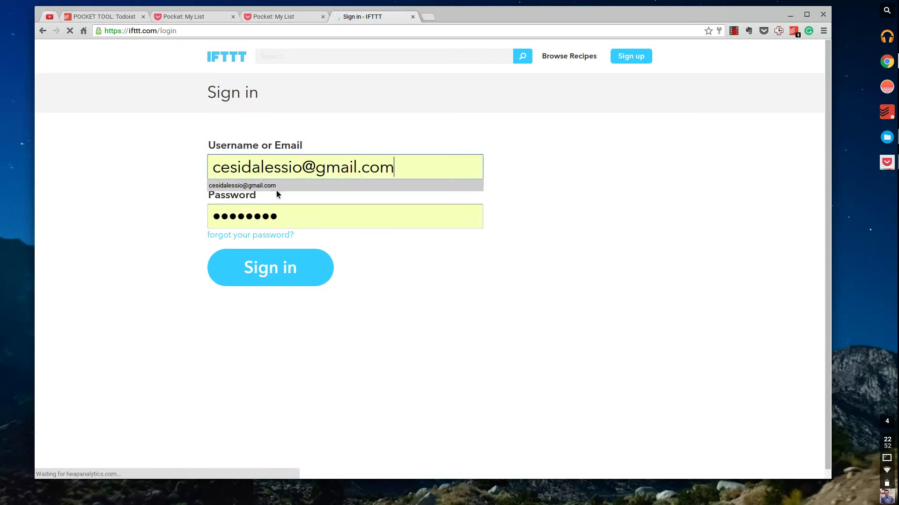
left_click(276, 186)
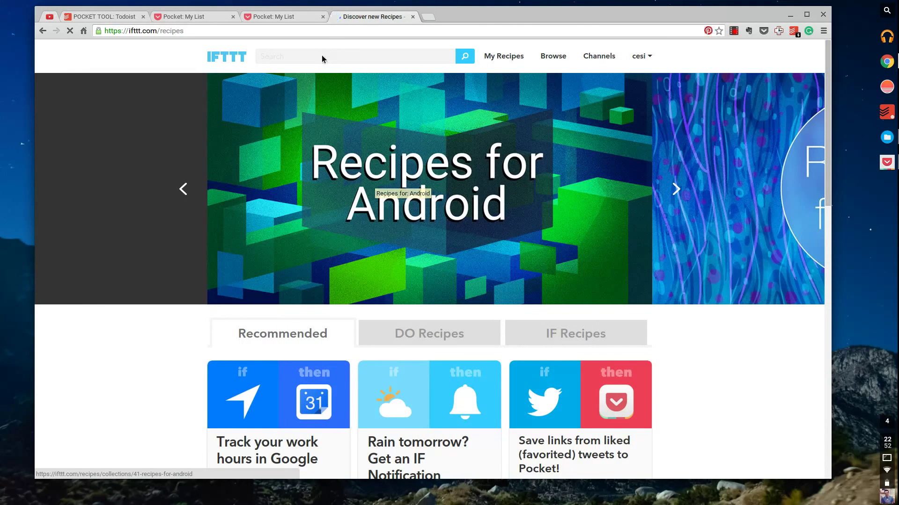
Scroll the recommended recipes, then list the 875 IFTTT recipes involving Pocket
scroll(538, 248, "down", 1)
scroll(551, 248, "down", 5)
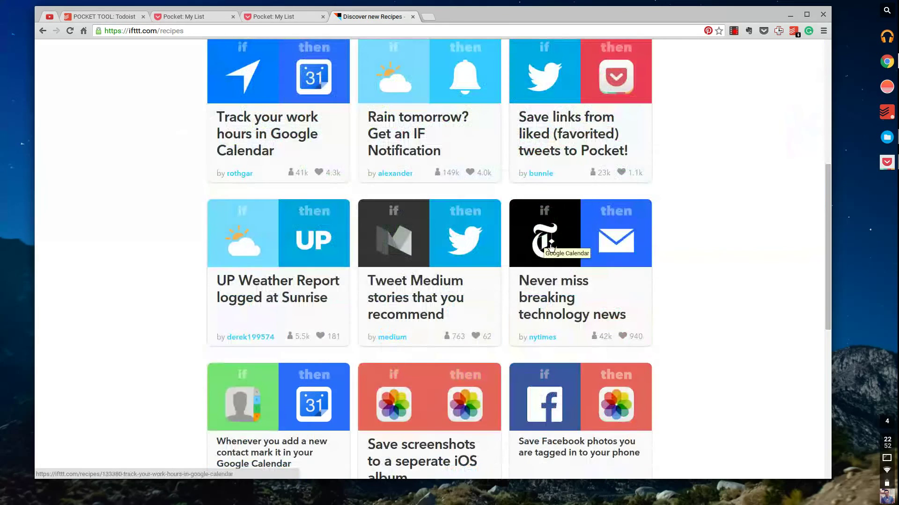
scroll(551, 248, "up", 2)
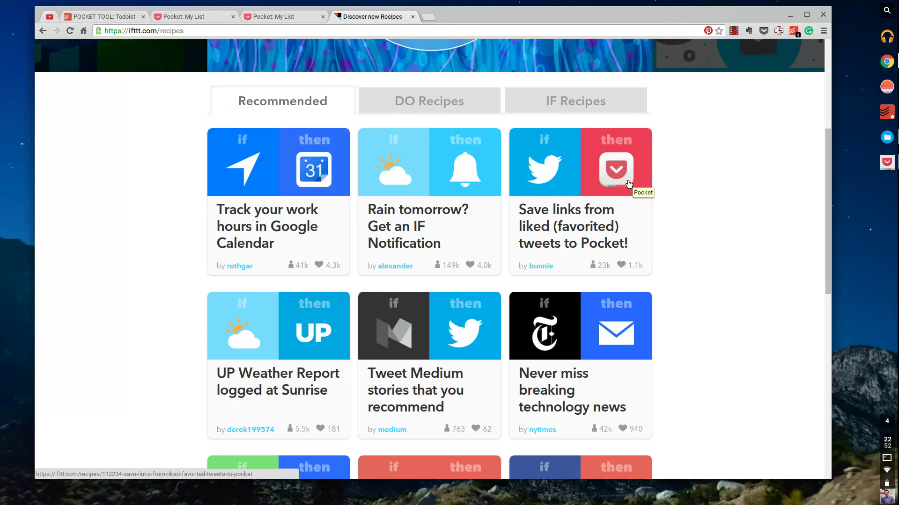
scroll(628, 184, "down", 2)
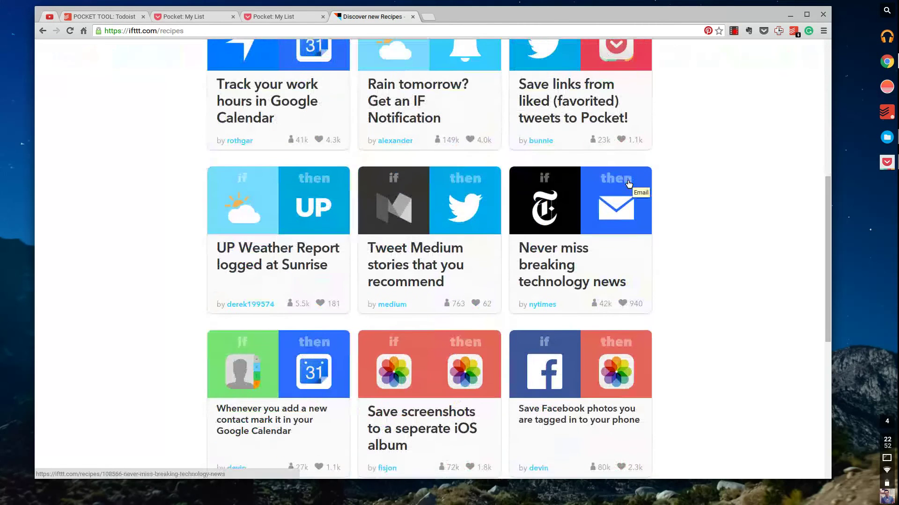
scroll(628, 183, "up", 3)
scroll(628, 183, "up", 1)
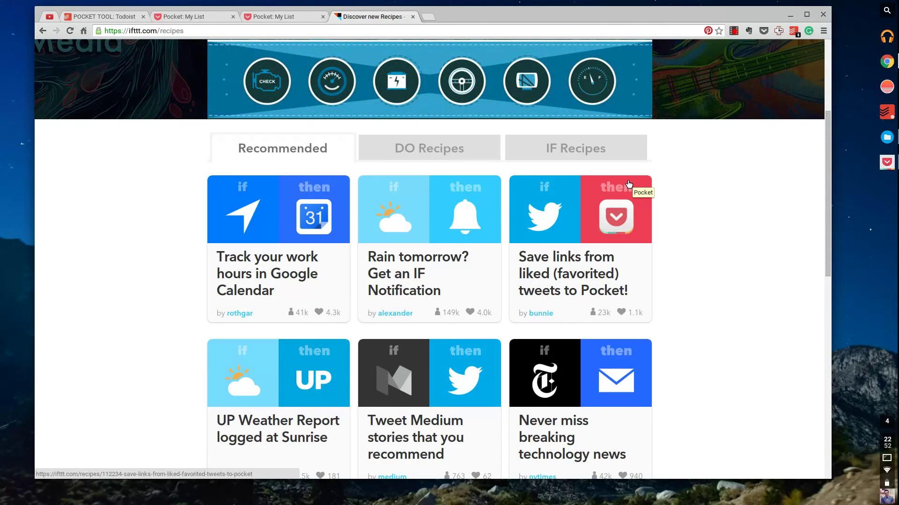
left_click(628, 184)
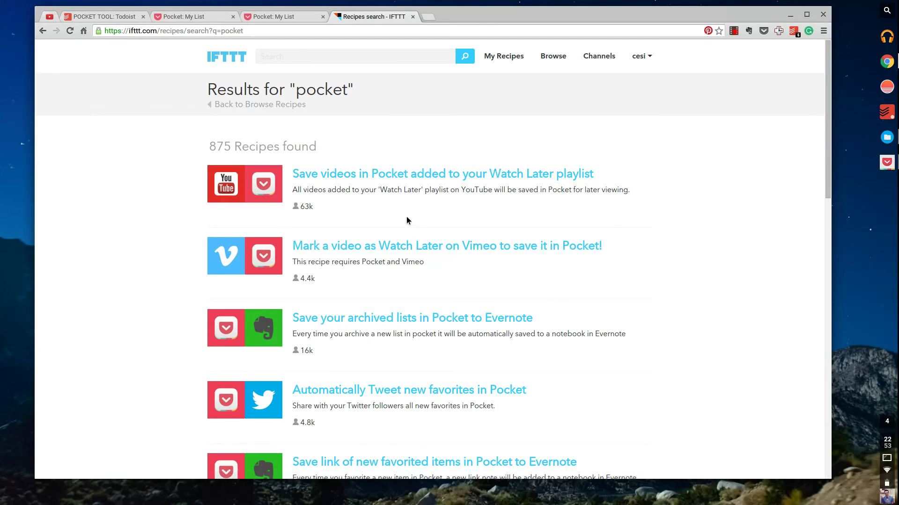
scroll(407, 220, "down", 1)
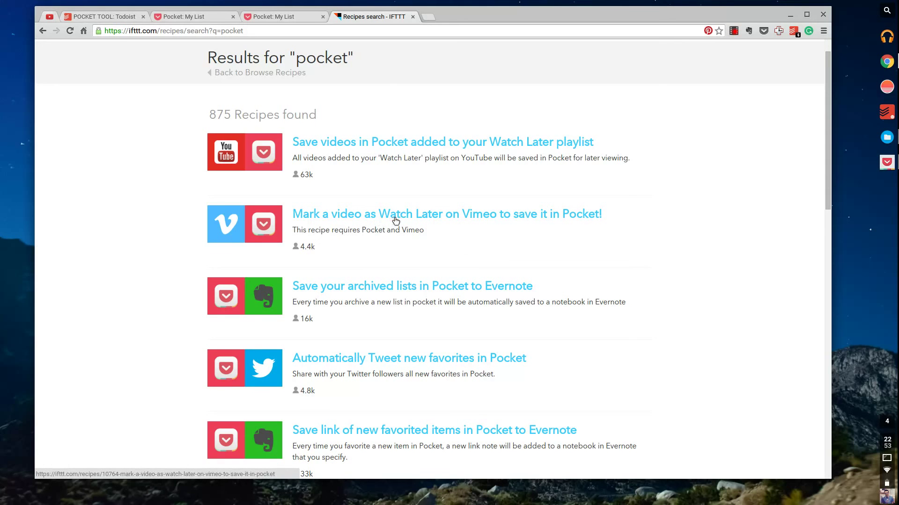
scroll(335, 215, "down", 1)
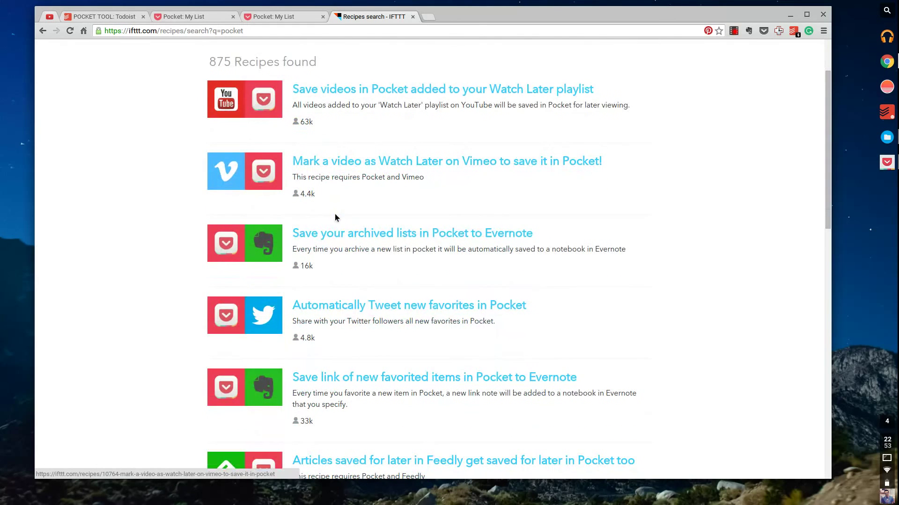
scroll(360, 244, "down", 1)
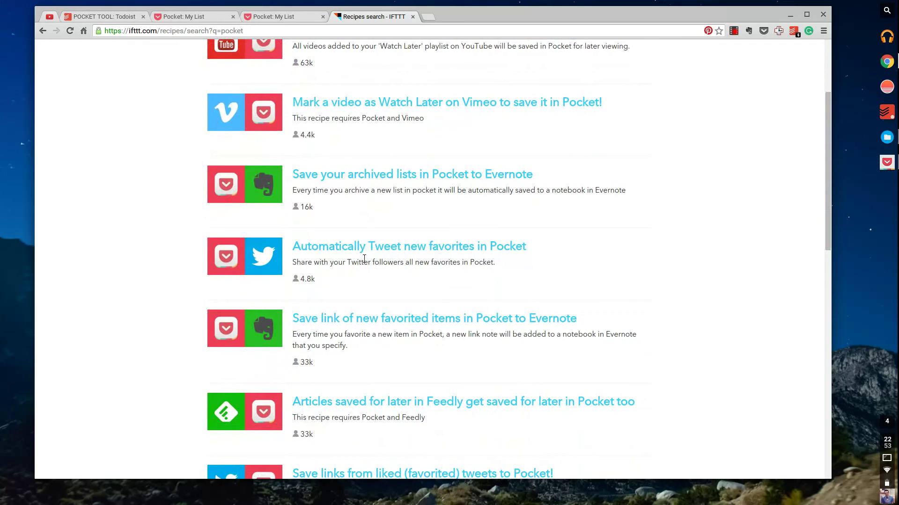
scroll(365, 259, "down", 6)
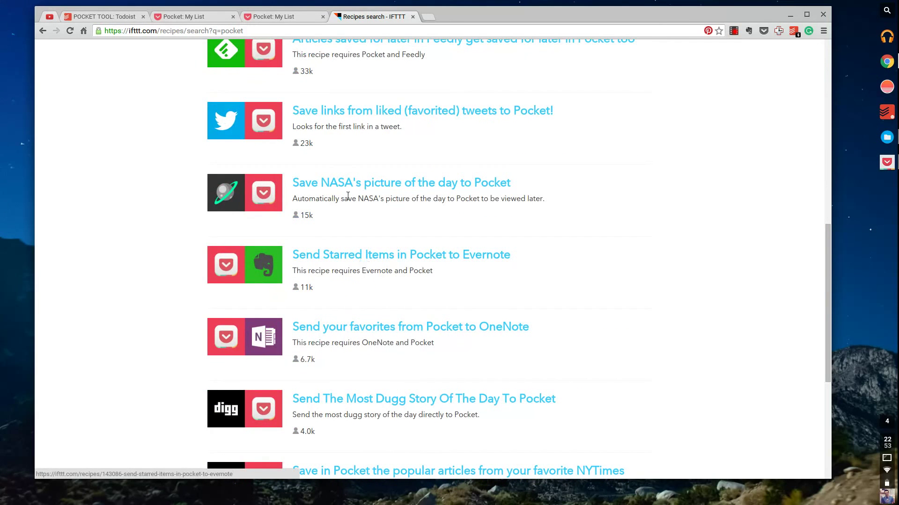
scroll(392, 123, "down", 5)
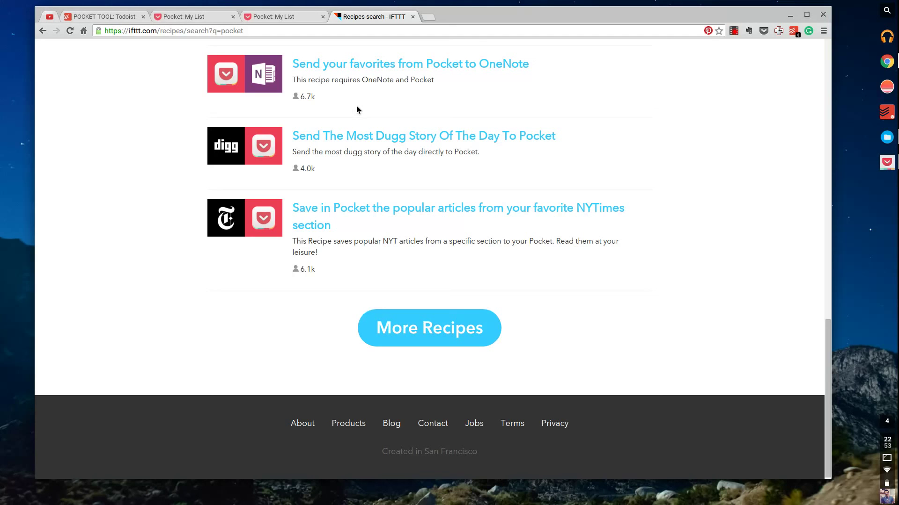
key("Home")
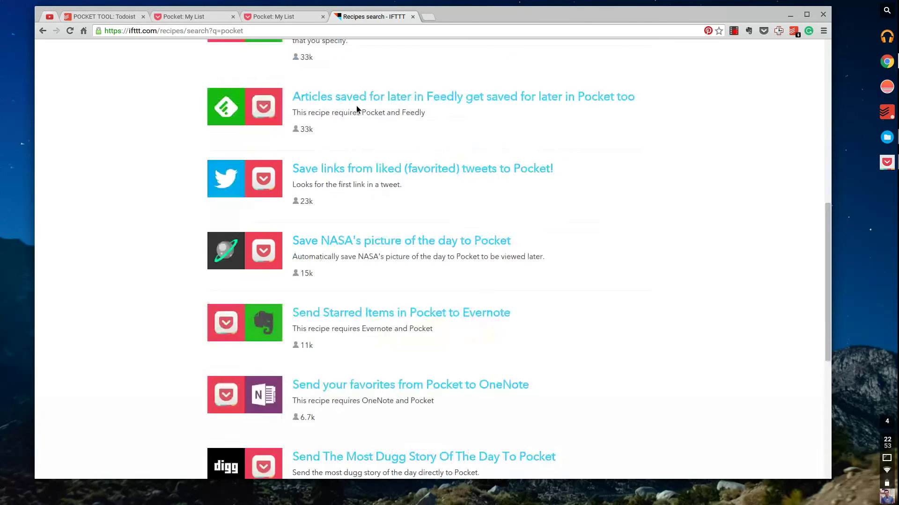
Close the 'Recipes search - IFTTT' tab to get back to Pocket's My List
left_click(413, 17)
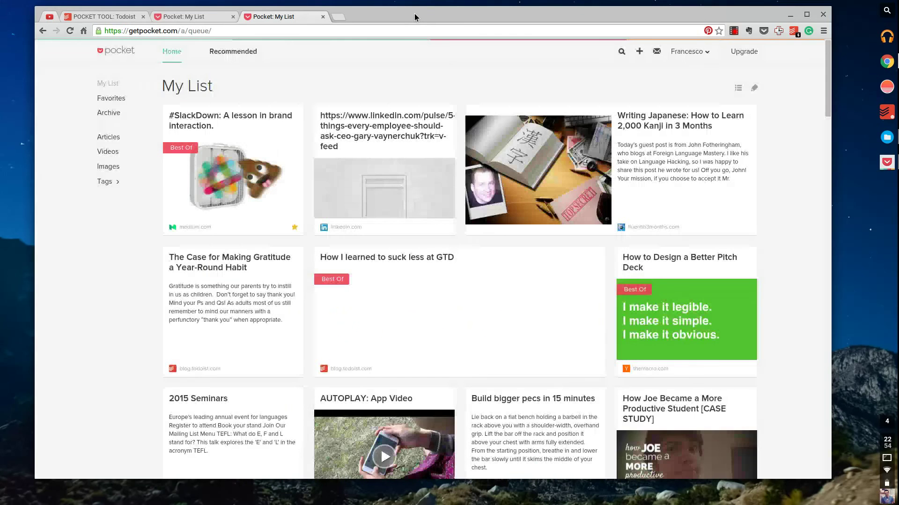